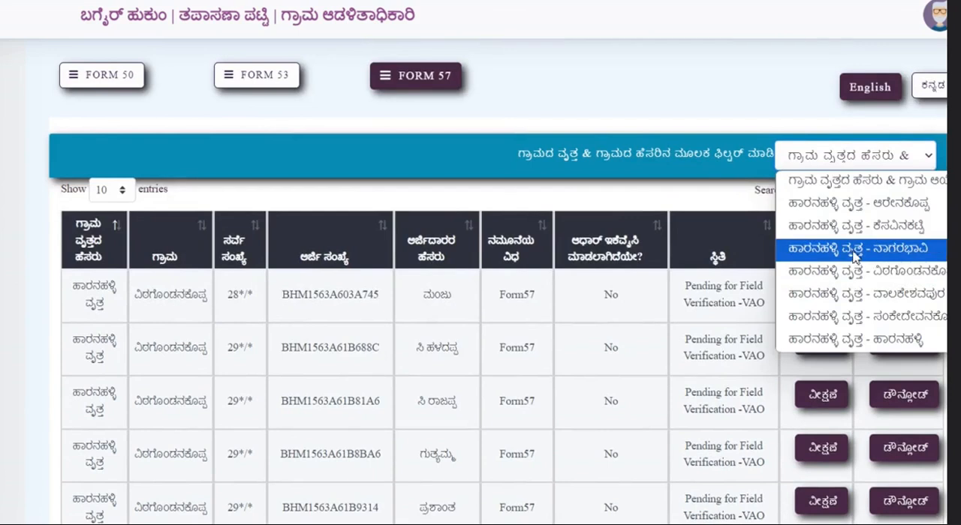
Step: Open the second ನಾಗರಭಾವಿ application, marked No for Aadhaar e-KYC, and continue from its Aadhar EKYC page
{"action": "scroll", "coordinate": [608, 323], "scroll_direction": "down", "scroll_amount": 3}
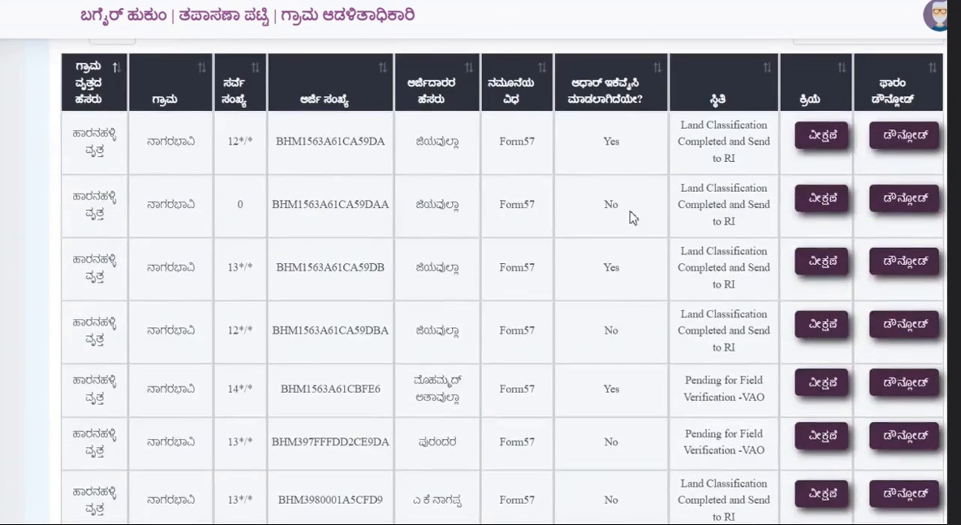
{"action": "left_click_drag", "start_coordinate": [605, 202], "coordinate": [634, 212]}
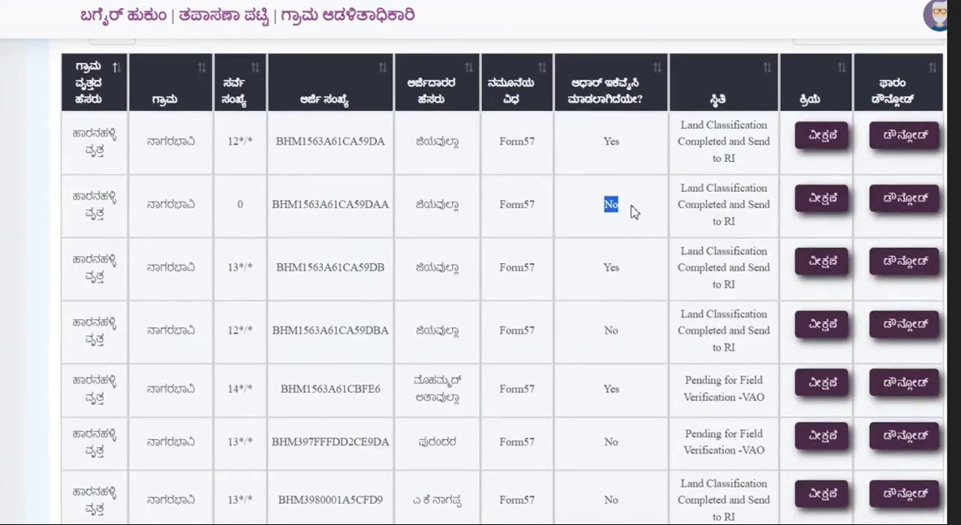
{"action": "left_click", "coordinate": [809, 210]}
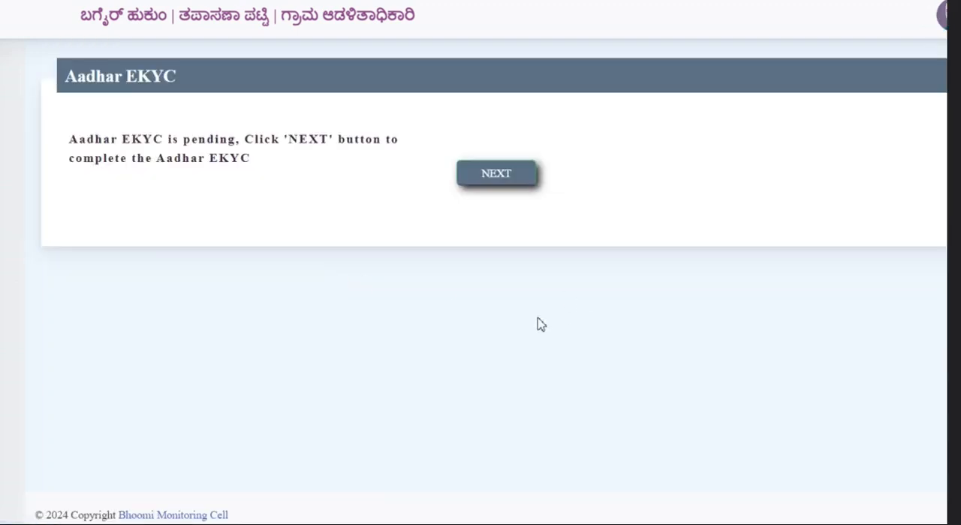
{"action": "left_click_drag", "start_coordinate": [73, 137], "coordinate": [253, 161]}
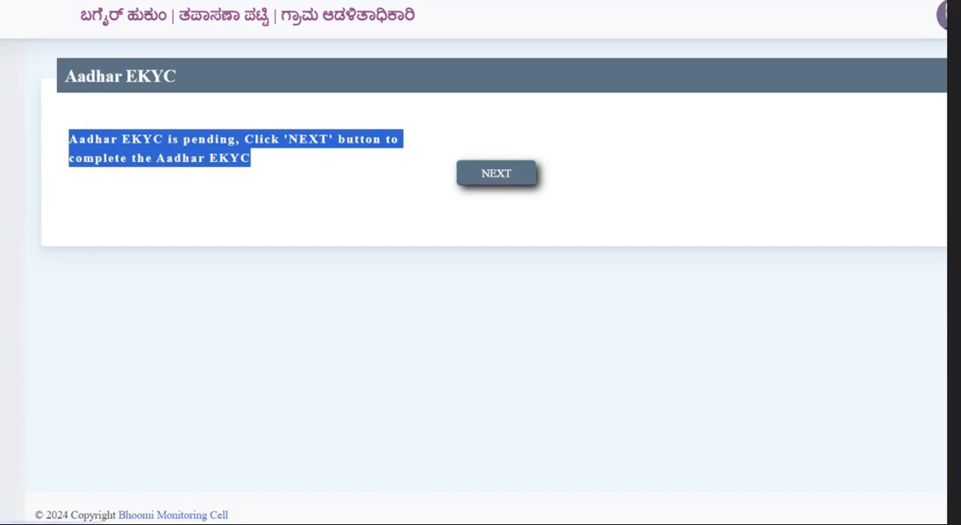
{"action": "left_click", "coordinate": [496, 173]}
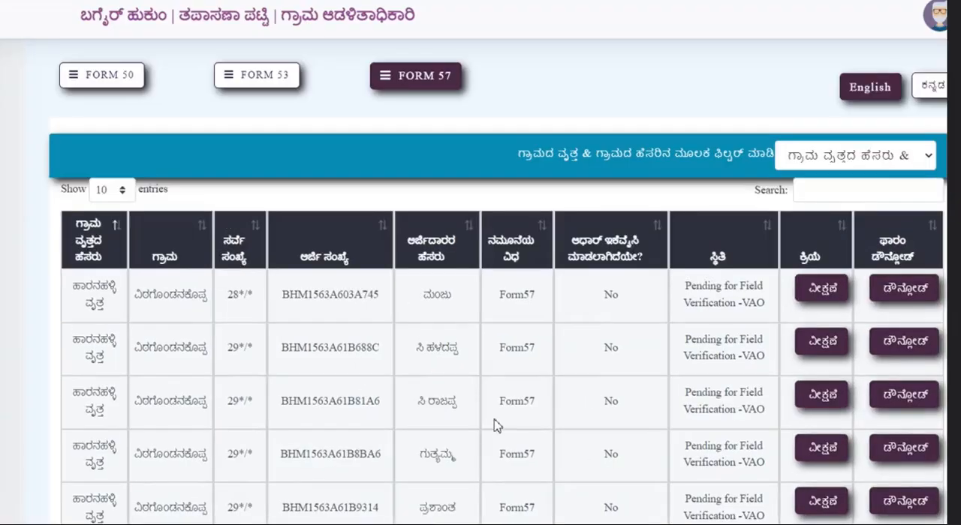
Step: Filter the Form 57 list to ಹಾರನಹಳ್ಳಿ ವೃತ್ತ - ನಾಗರಭಾವಿ and open the survey 13*/* application marked Yes for Aadhaar e-KYC
{"action": "left_click", "coordinate": [823, 158]}
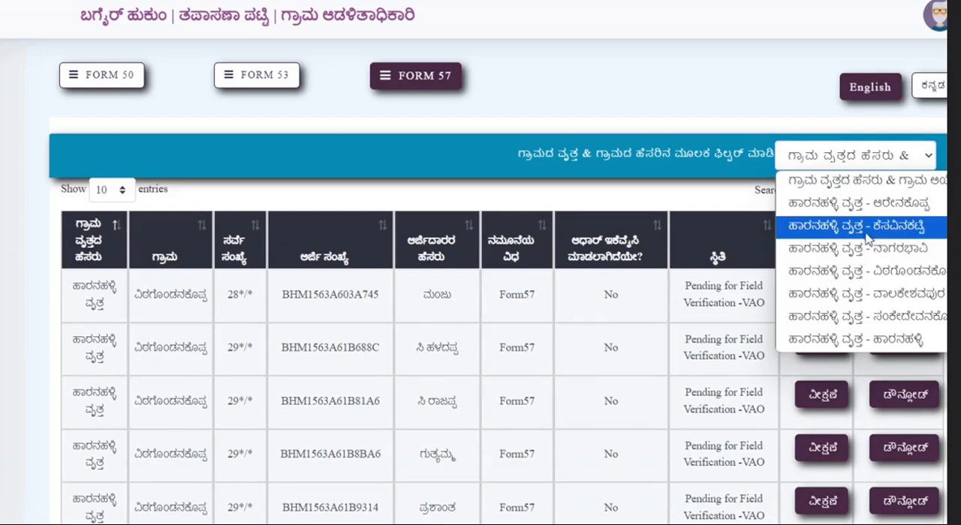
{"action": "left_click", "coordinate": [863, 248]}
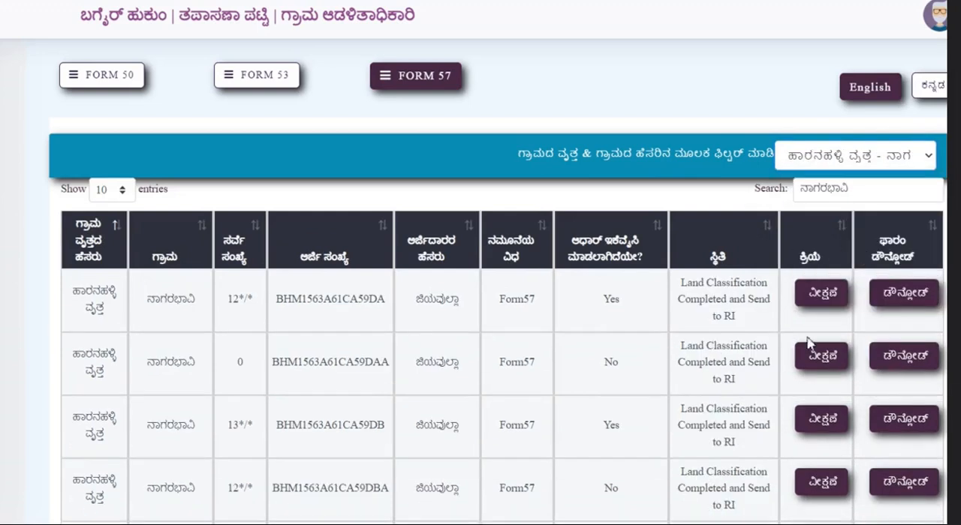
{"action": "scroll", "coordinate": [722, 363], "scroll_direction": "down", "scroll_amount": 1}
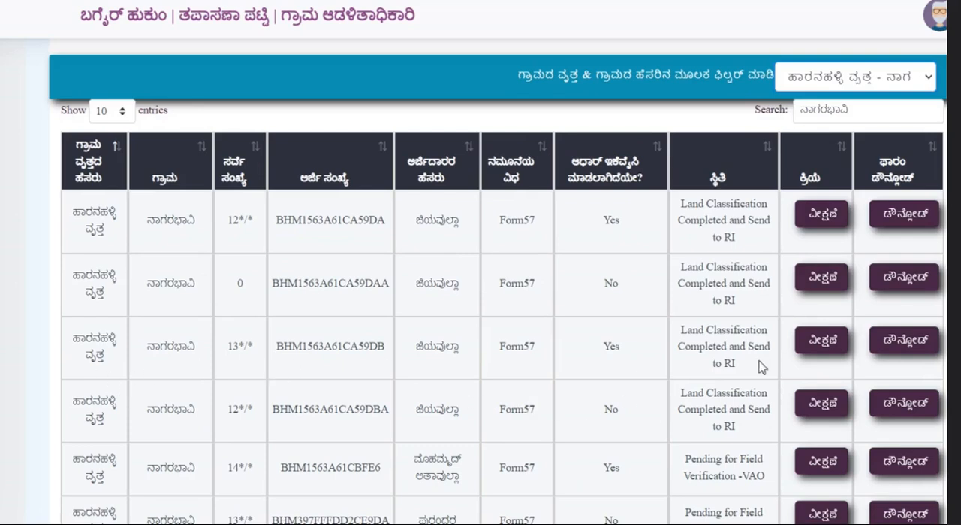
{"action": "scroll", "coordinate": [746, 350], "scroll_direction": "up", "scroll_amount": 1}
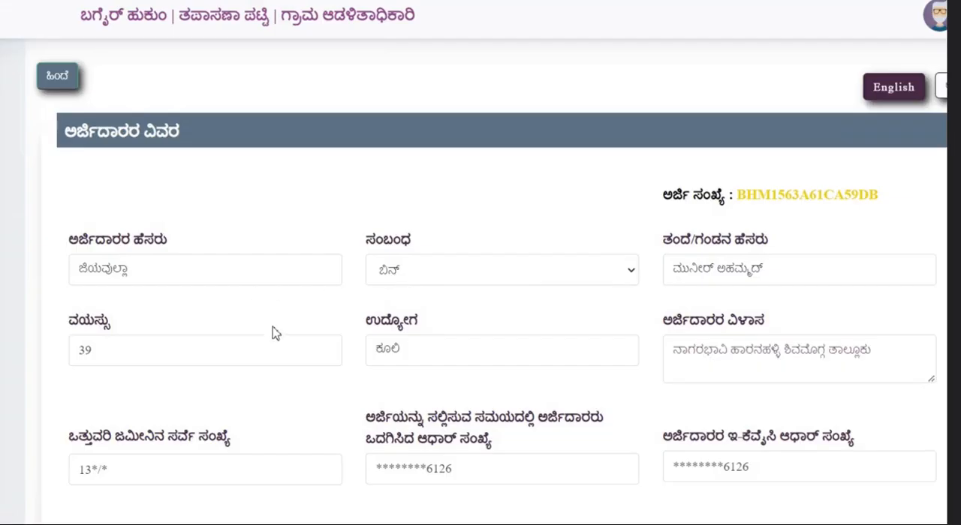
Step: Review the applicant details, the related sub-applications and the plot boundary sketch collected by the village officer
{"action": "scroll", "coordinate": [401, 331], "scroll_direction": "down", "scroll_amount": 5}
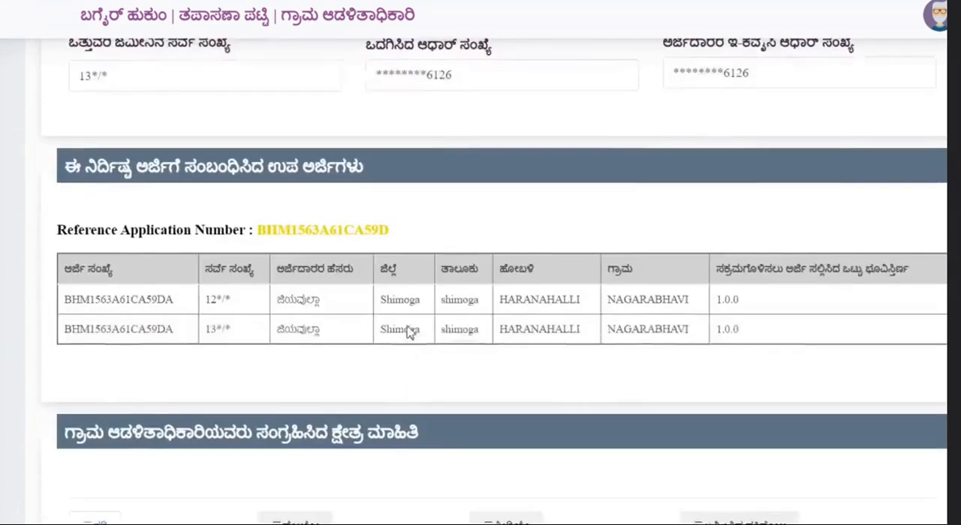
{"action": "scroll", "coordinate": [407, 332], "scroll_direction": "down", "scroll_amount": 1}
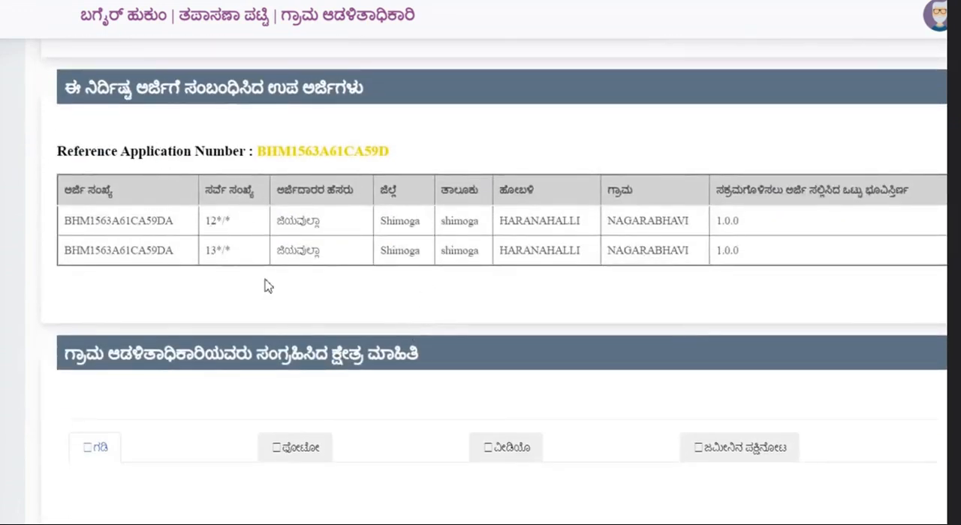
{"action": "scroll", "coordinate": [268, 314], "scroll_direction": "down", "scroll_amount": 3}
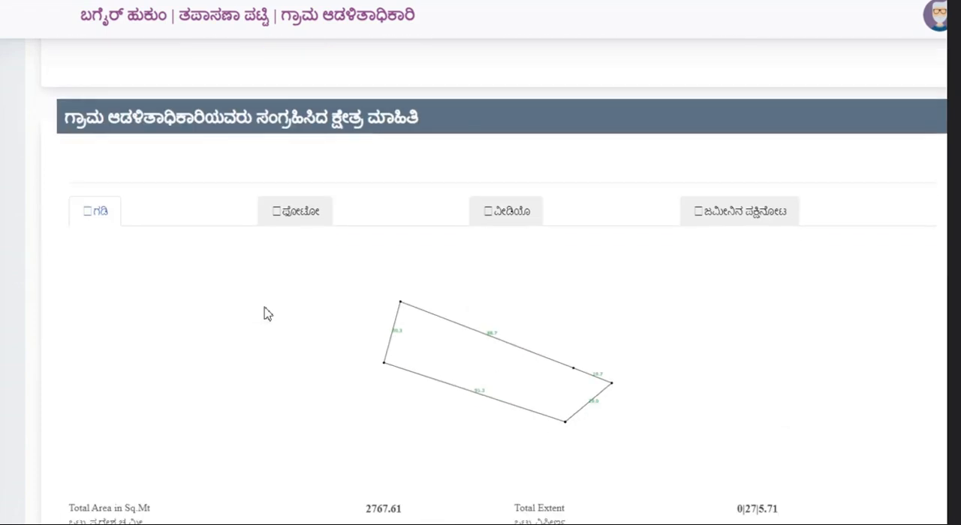
{"action": "scroll", "coordinate": [326, 176], "scroll_direction": "down", "scroll_amount": 1}
{"action": "scroll", "coordinate": [327, 182], "scroll_direction": "up", "scroll_amount": 1}
{"action": "scroll", "coordinate": [518, 368], "scroll_direction": "down", "scroll_amount": 1}
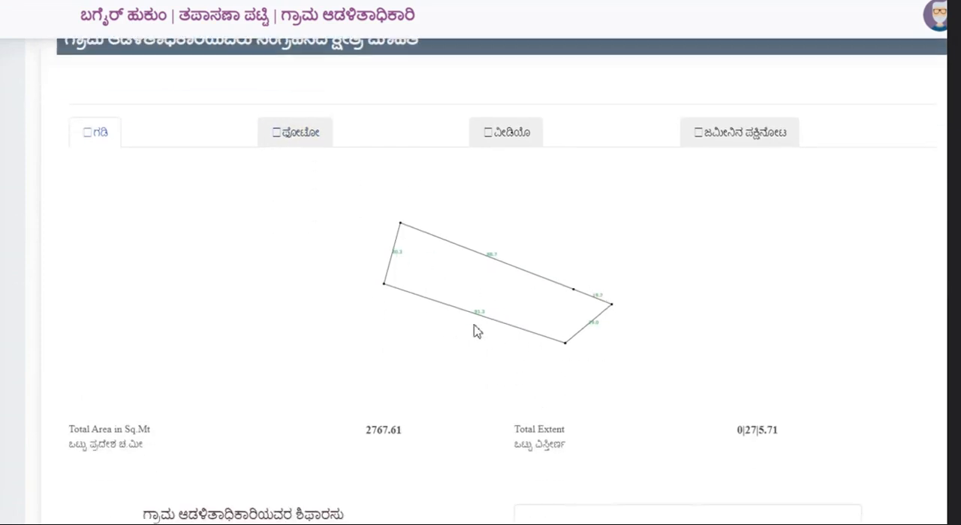
Step: View the field photo and the field video collected by the village officer
{"action": "left_click", "coordinate": [298, 144]}
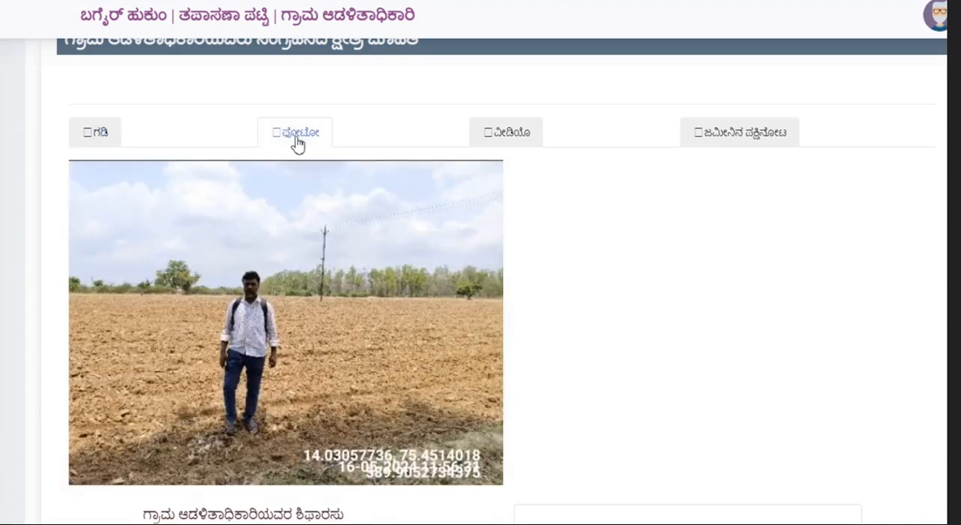
{"action": "left_click", "coordinate": [525, 136]}
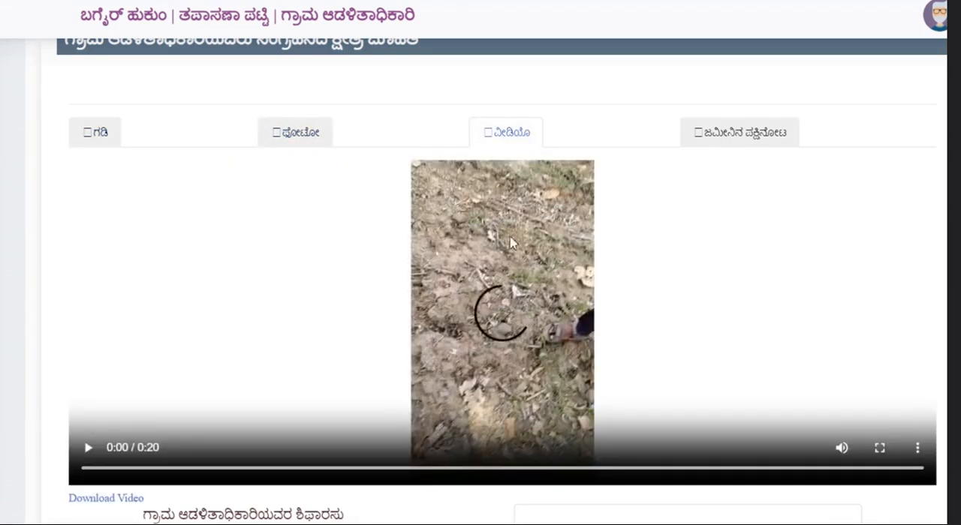
Step: Open the aerial view of the land and frame the whole orange plot outline on the map
{"action": "left_click", "coordinate": [747, 145]}
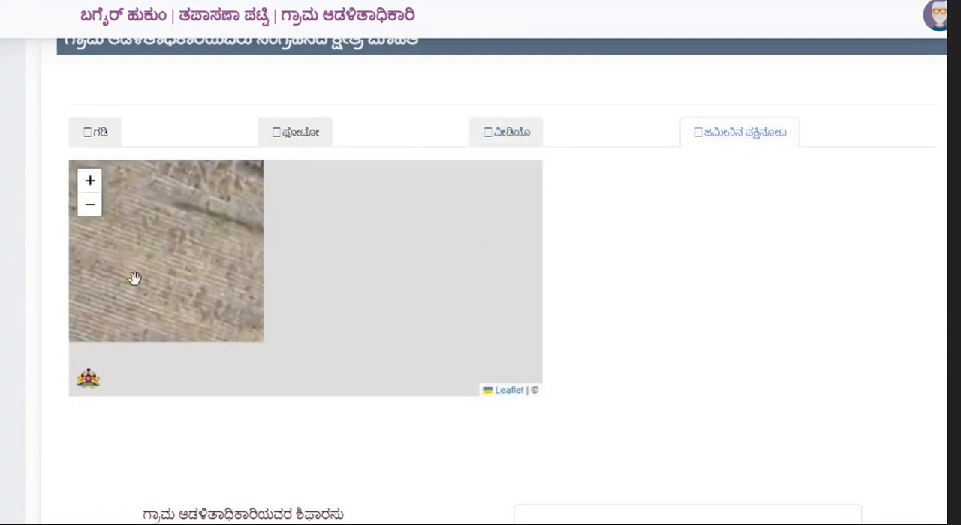
{"action": "scroll", "coordinate": [278, 275], "scroll_direction": "down", "scroll_amount": 1}
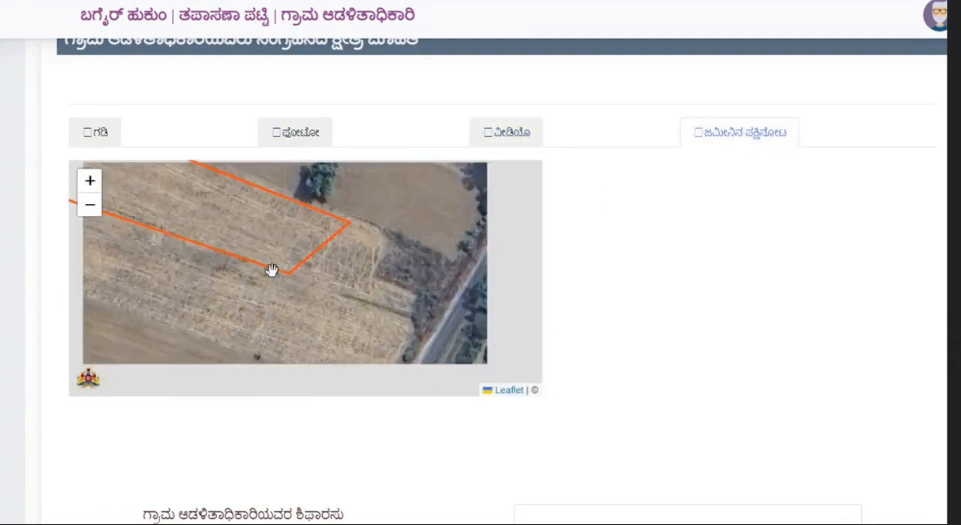
{"action": "left_click_drag", "start_coordinate": [313, 326], "coordinate": [387, 386]}
{"action": "scroll", "coordinate": [307, 300], "scroll_direction": "down", "scroll_amount": 1}
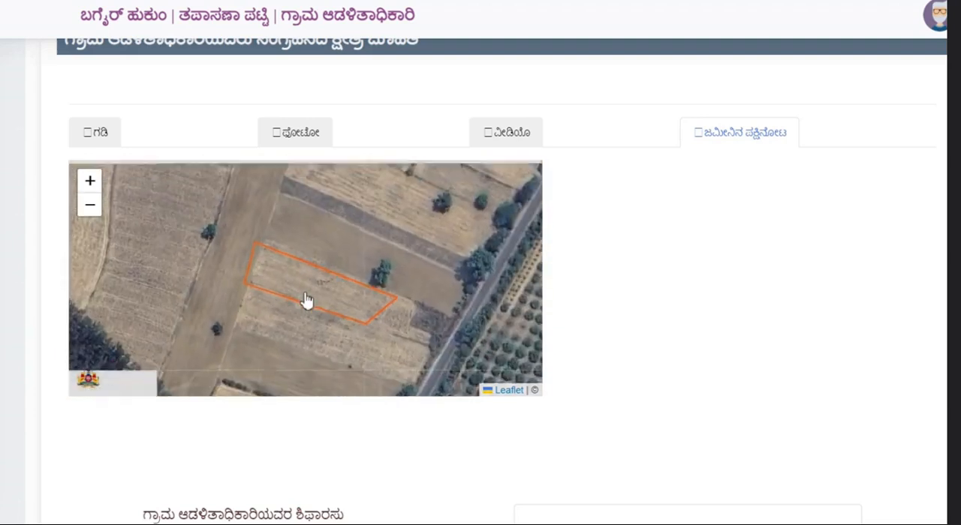
{"action": "scroll", "coordinate": [323, 314], "scroll_direction": "up", "scroll_amount": 1}
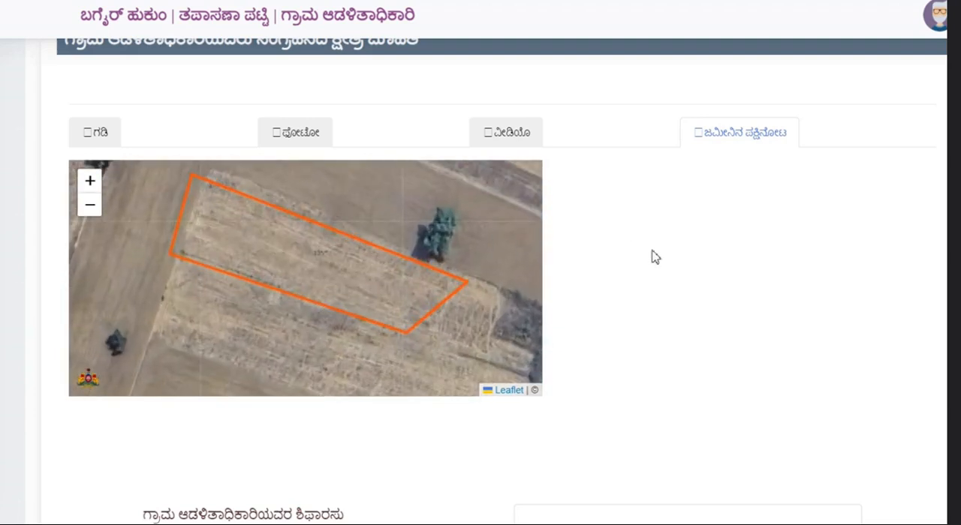
Step: Try to fetch the applicant's caste information from the Nada Kacheri with the ration card number left at 0
{"action": "scroll", "coordinate": [667, 315], "scroll_direction": "down", "scroll_amount": 4}
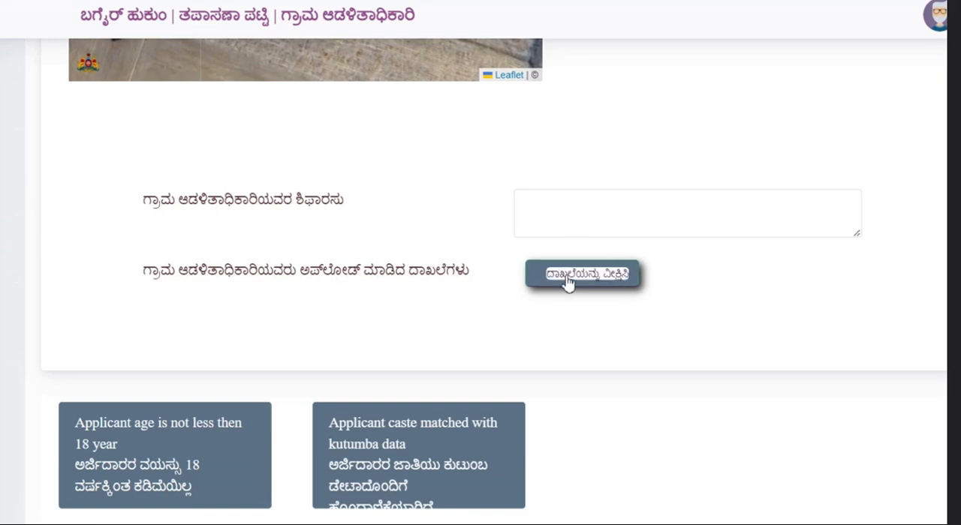
{"action": "scroll", "coordinate": [389, 448], "scroll_direction": "down", "scroll_amount": 3}
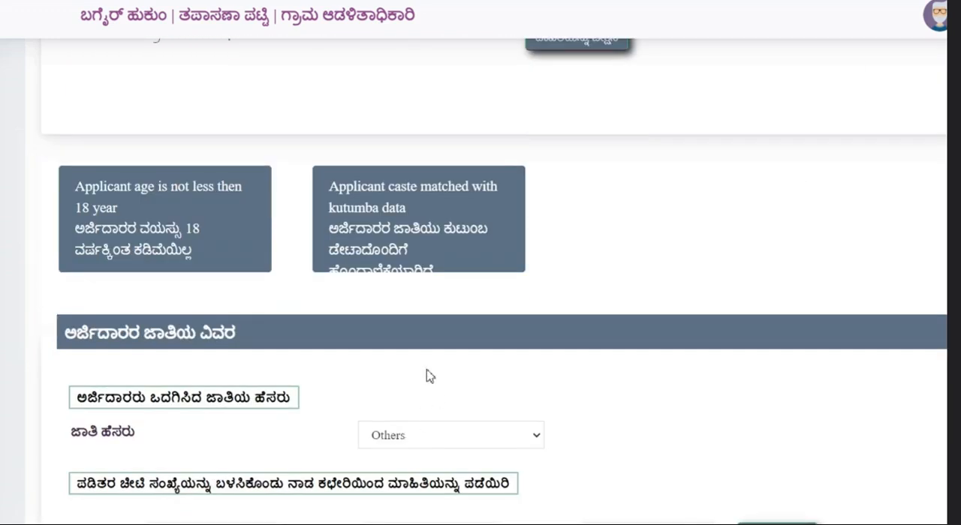
{"action": "scroll", "coordinate": [139, 392], "scroll_direction": "down", "scroll_amount": 1}
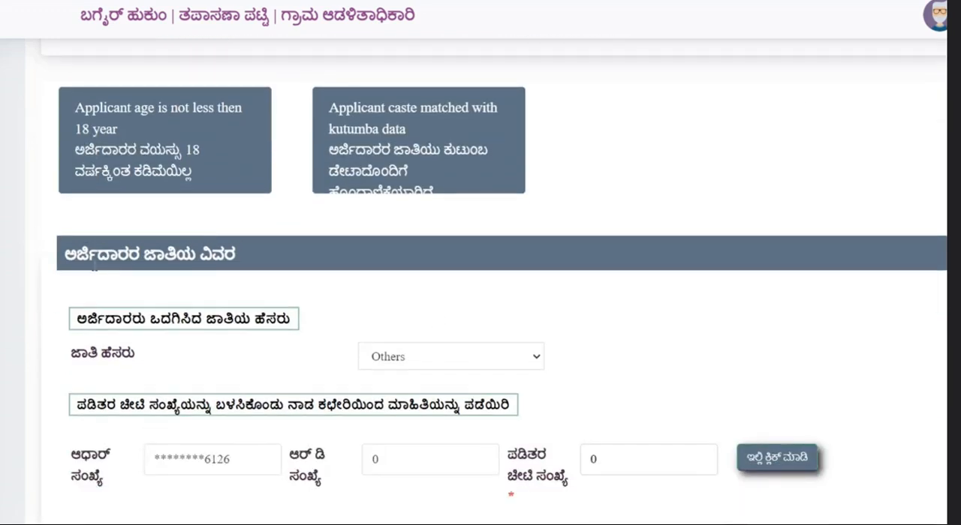
{"action": "scroll", "coordinate": [188, 314], "scroll_direction": "down", "scroll_amount": 2}
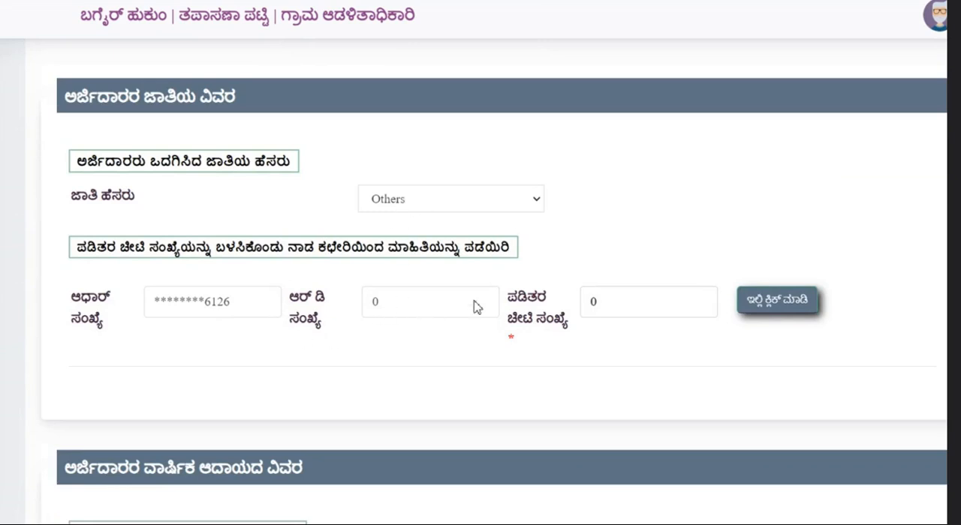
{"action": "left_click", "coordinate": [595, 310]}
{"action": "left_click", "coordinate": [430, 311]}
{"action": "left_click", "coordinate": [767, 313]}
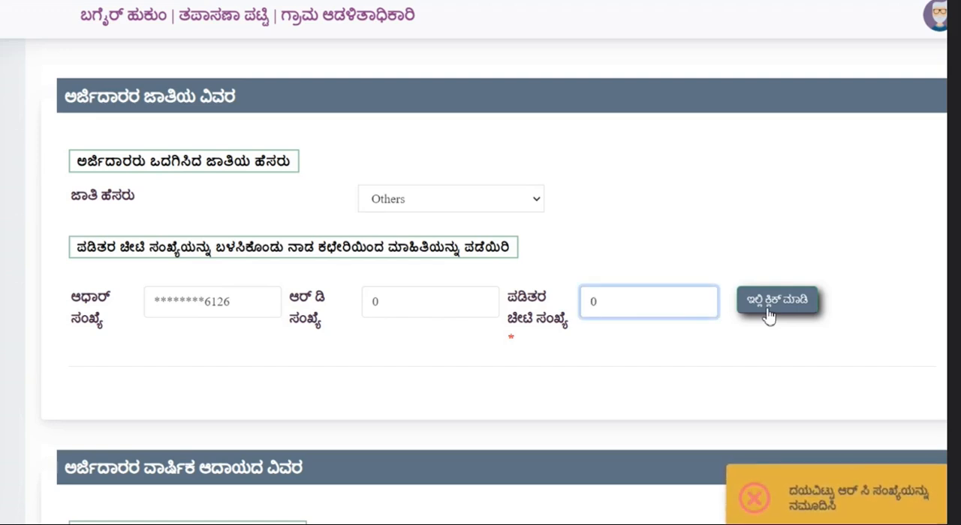
Step: Examine the caste details section, checking its caste name, RD number and ration card number fields
{"action": "scroll", "coordinate": [671, 324], "scroll_direction": "down", "scroll_amount": 2}
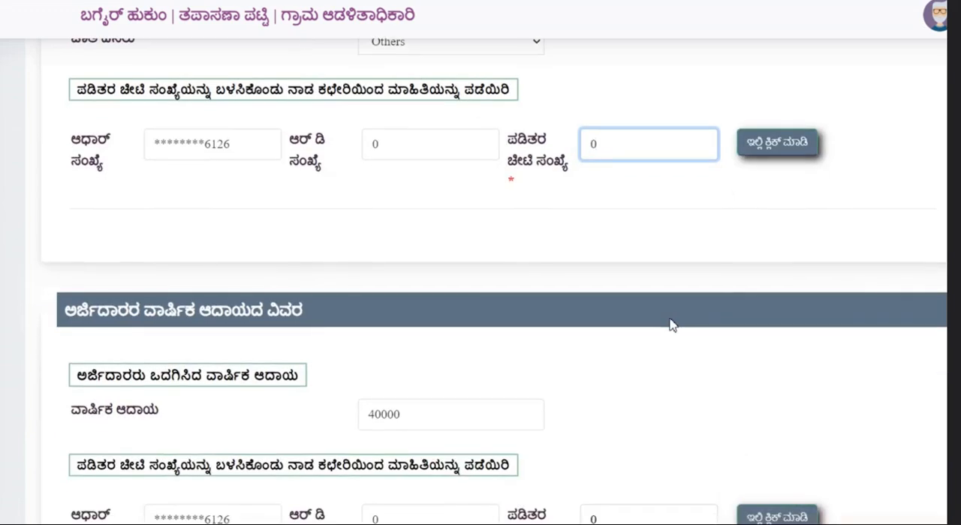
{"action": "left_click", "coordinate": [448, 154]}
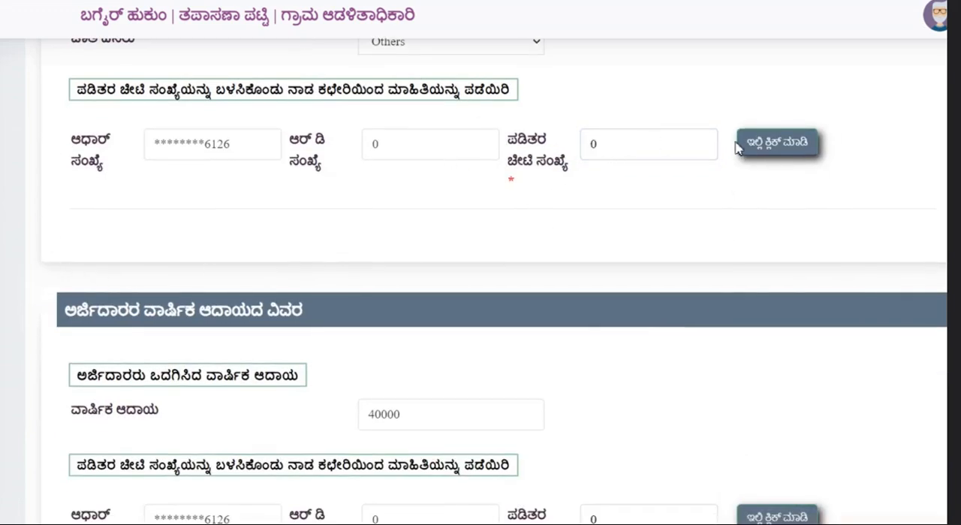
{"action": "scroll", "coordinate": [493, 200], "scroll_direction": "up", "scroll_amount": 2}
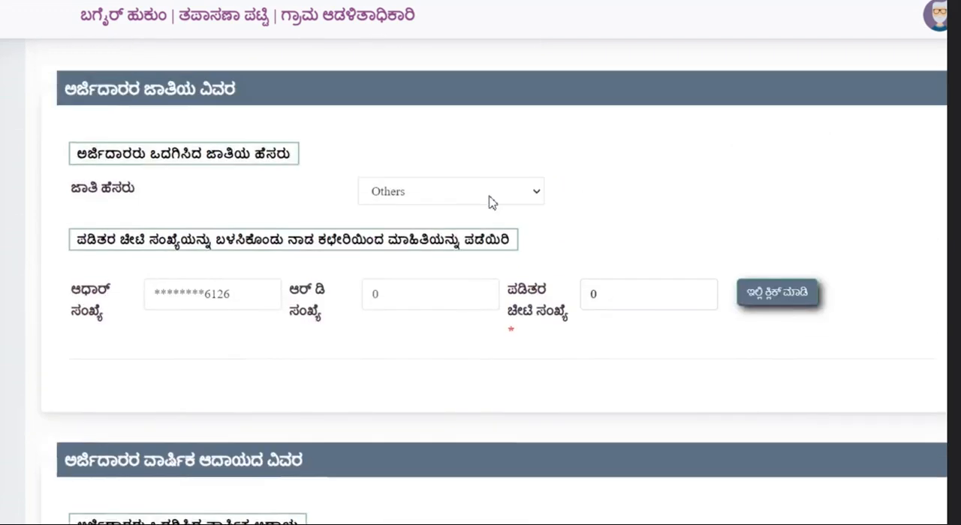
{"action": "scroll", "coordinate": [495, 232], "scroll_direction": "down", "scroll_amount": 3}
{"action": "scroll", "coordinate": [489, 236], "scroll_direction": "up", "scroll_amount": 2}
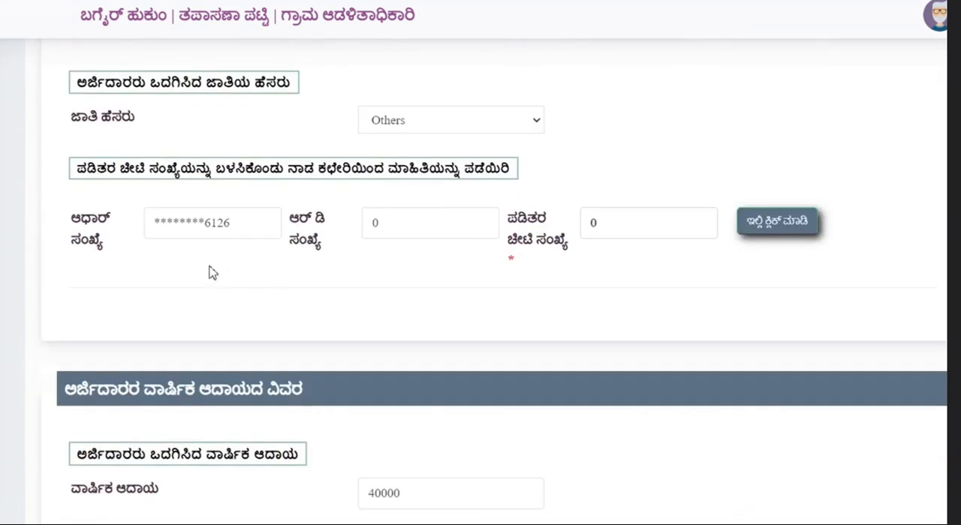
{"action": "left_click", "coordinate": [606, 223]}
{"action": "left_click", "coordinate": [421, 227]}
{"action": "double_click", "coordinate": [611, 229]}
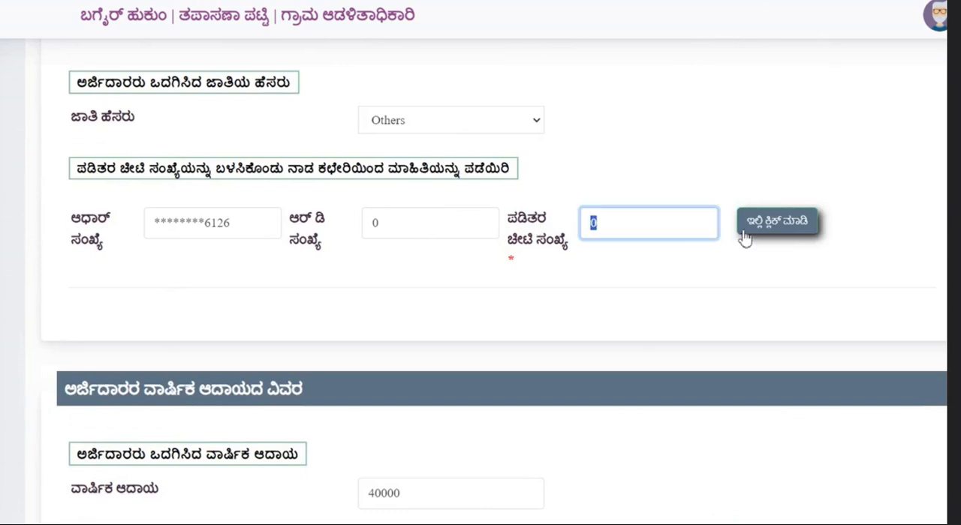
Step: Try to fetch the applicant's annual income information from the Nada Kacheri with the ration card number left at 0
{"action": "scroll", "coordinate": [157, 352], "scroll_direction": "down", "scroll_amount": 3}
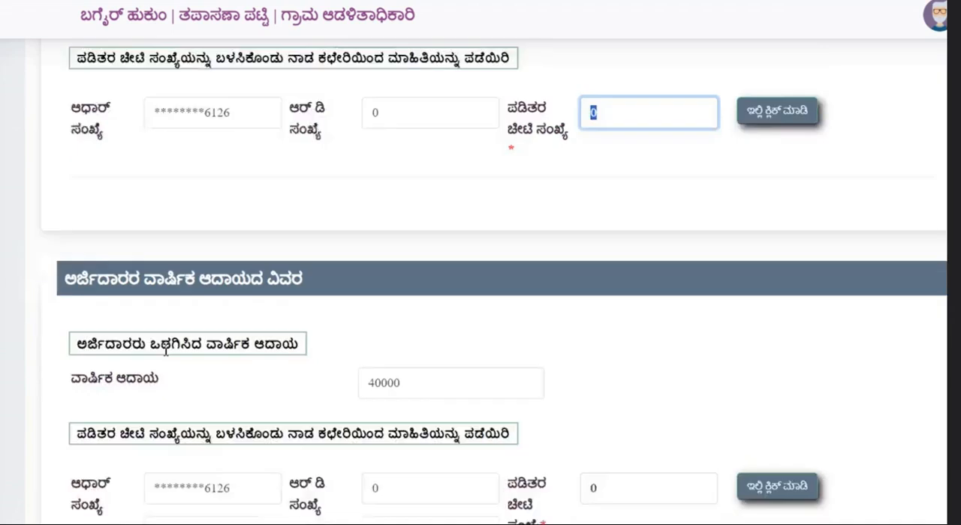
{"action": "scroll", "coordinate": [188, 338], "scroll_direction": "down", "scroll_amount": 1}
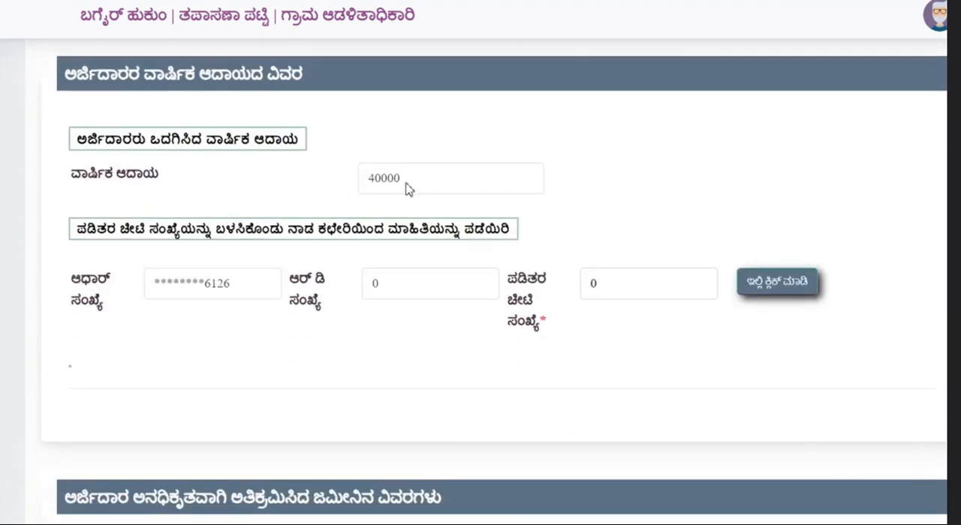
{"action": "left_click", "coordinate": [766, 289]}
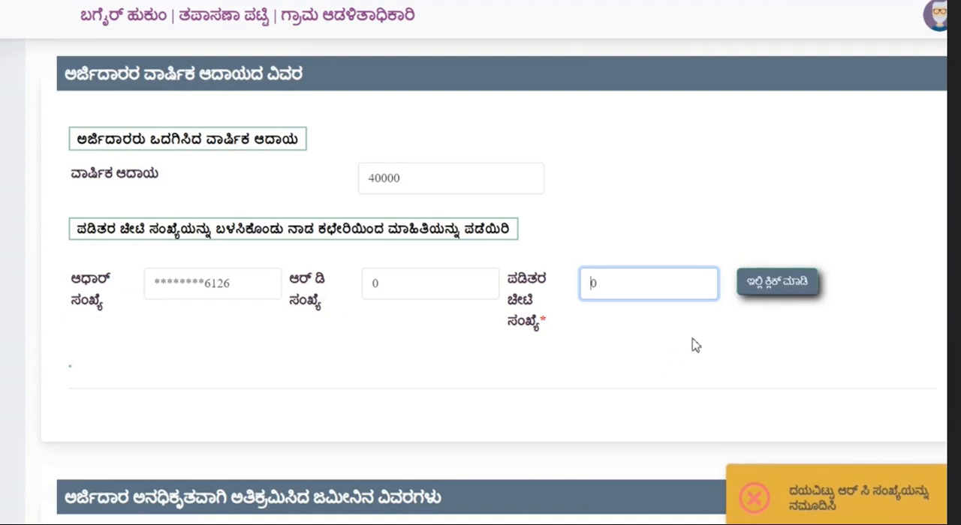
Step: Review the table of unauthorisedly encroached land and the year-of-occupation field below it
{"action": "scroll", "coordinate": [525, 264], "scroll_direction": "down", "scroll_amount": 2}
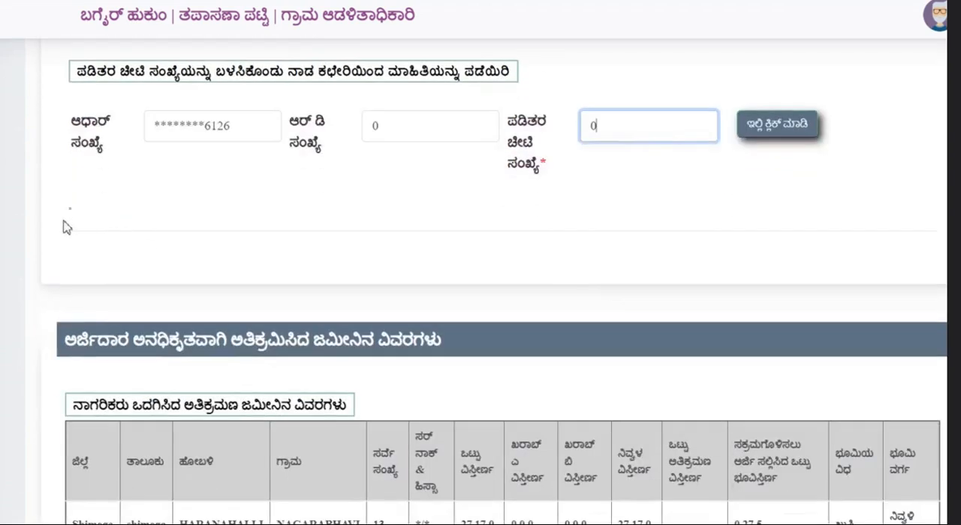
{"action": "scroll", "coordinate": [290, 320], "scroll_direction": "down", "scroll_amount": 4}
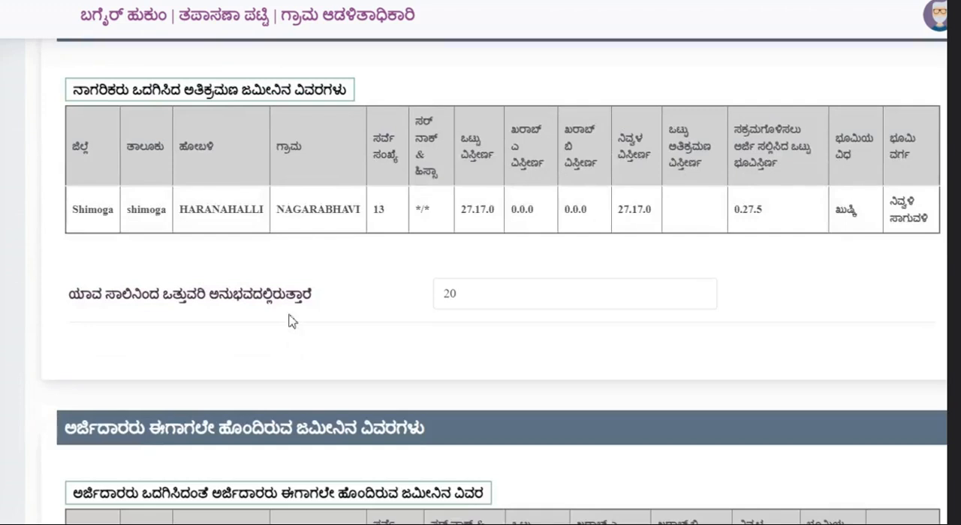
{"action": "scroll", "coordinate": [246, 296], "scroll_direction": "up", "scroll_amount": 1}
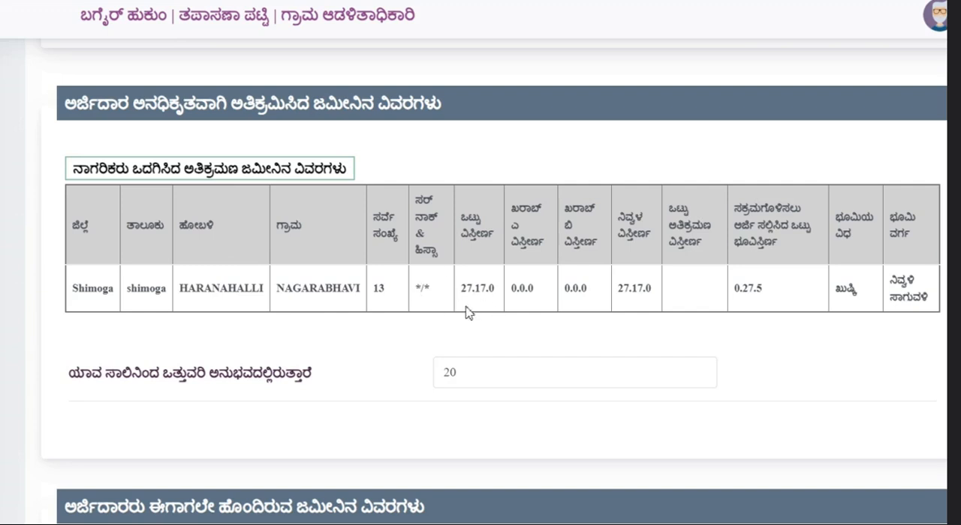
Step: Fetch the details of land already held by the applicant using the prefilled Aadhaar number
{"action": "scroll", "coordinate": [435, 292], "scroll_direction": "down", "scroll_amount": 1}
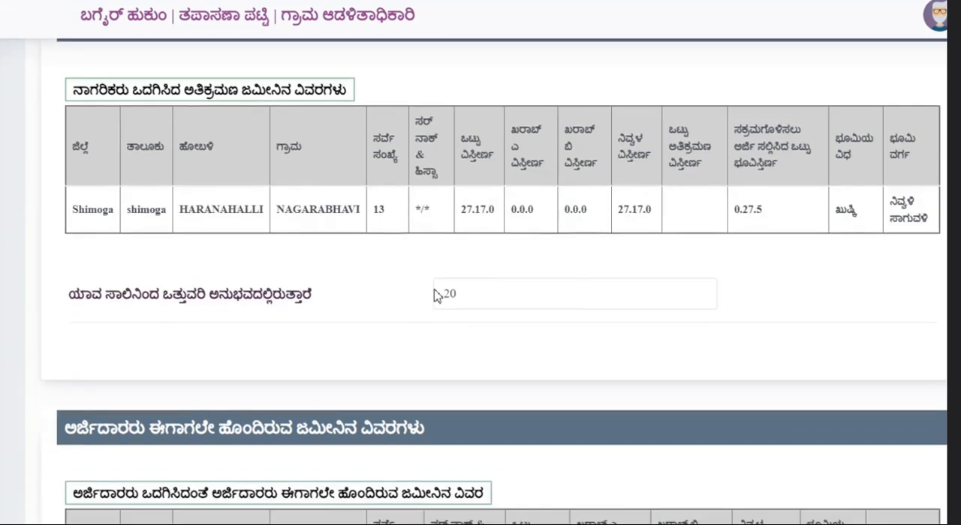
{"action": "scroll", "coordinate": [435, 295], "scroll_direction": "down", "scroll_amount": 2}
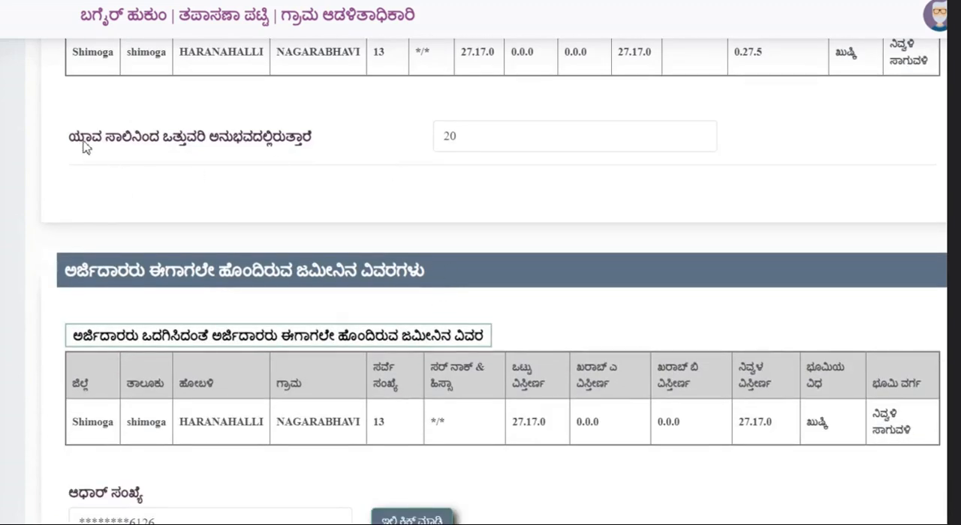
{"action": "scroll", "coordinate": [461, 153], "scroll_direction": "down", "scroll_amount": 1}
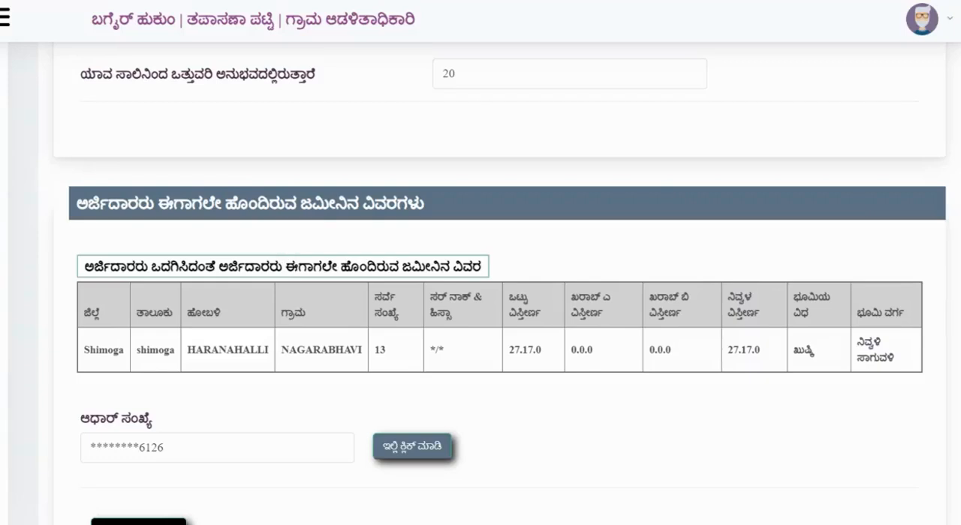
{"action": "scroll", "coordinate": [481, 300], "scroll_direction": "down", "scroll_amount": 2}
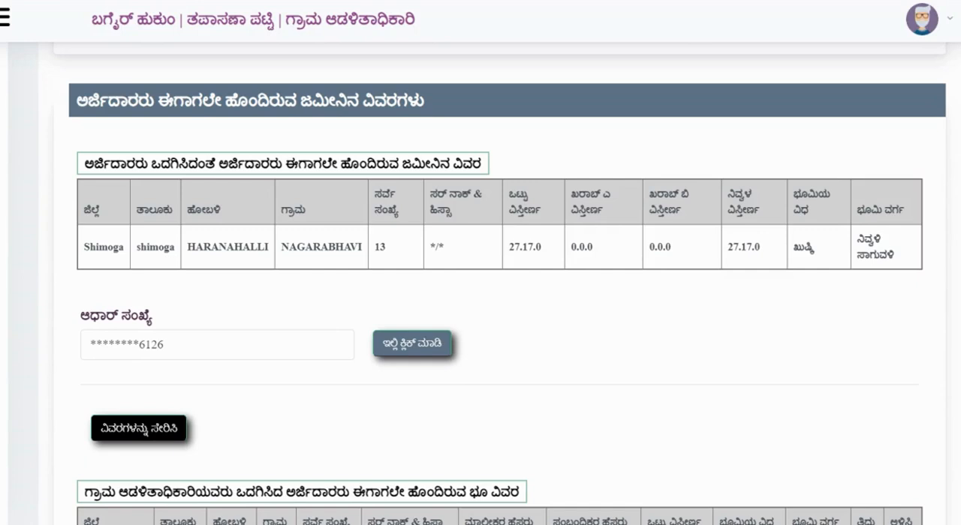
{"action": "scroll", "coordinate": [480, 300], "scroll_direction": "down", "scroll_amount": 1}
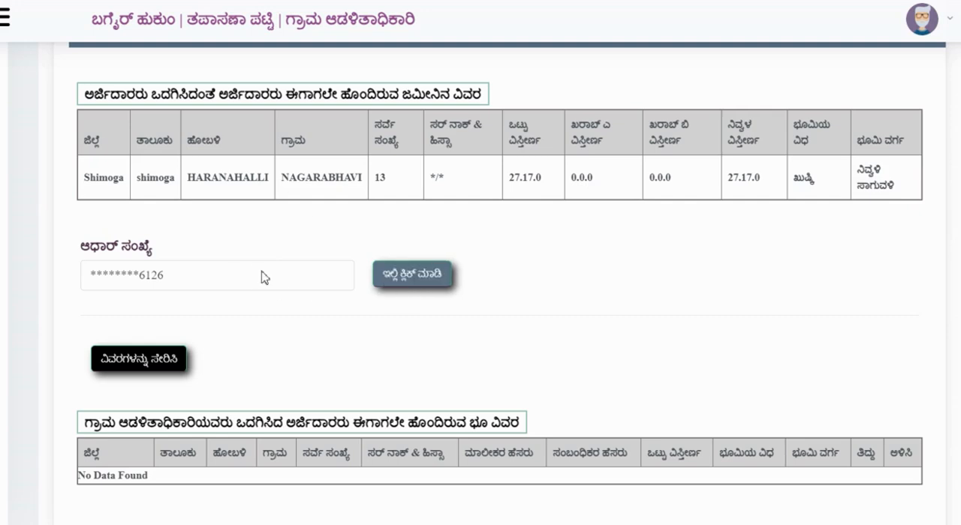
{"action": "left_click", "coordinate": [421, 277]}
Step: Open the entry form for the applicant's existing land, look through its district options, and close it without saving
{"action": "left_click", "coordinate": [140, 362]}
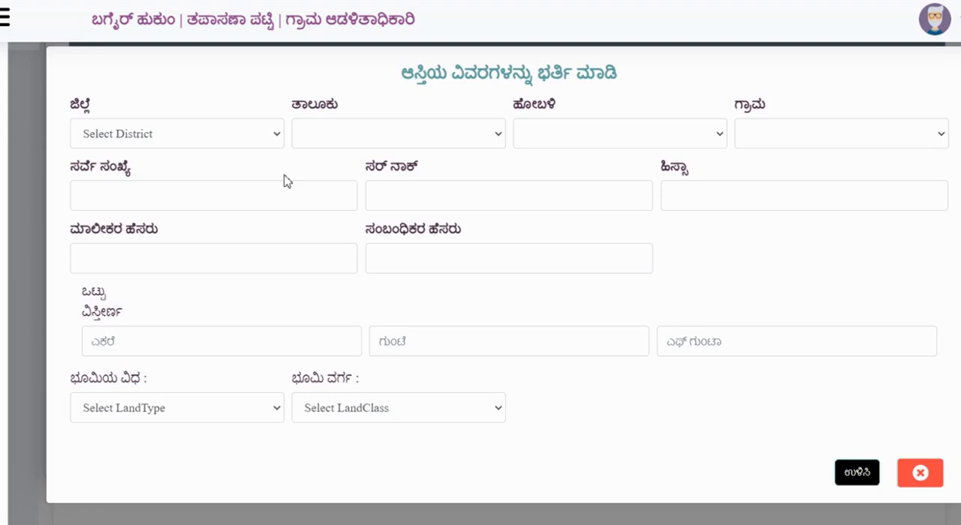
{"action": "left_click", "coordinate": [169, 138]}
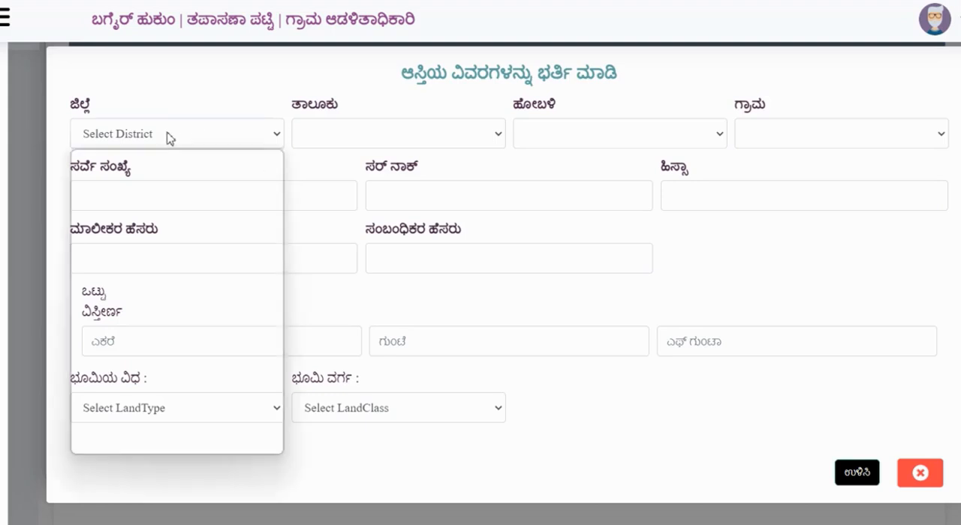
{"action": "scroll", "coordinate": [156, 323], "scroll_direction": "down", "scroll_amount": 3}
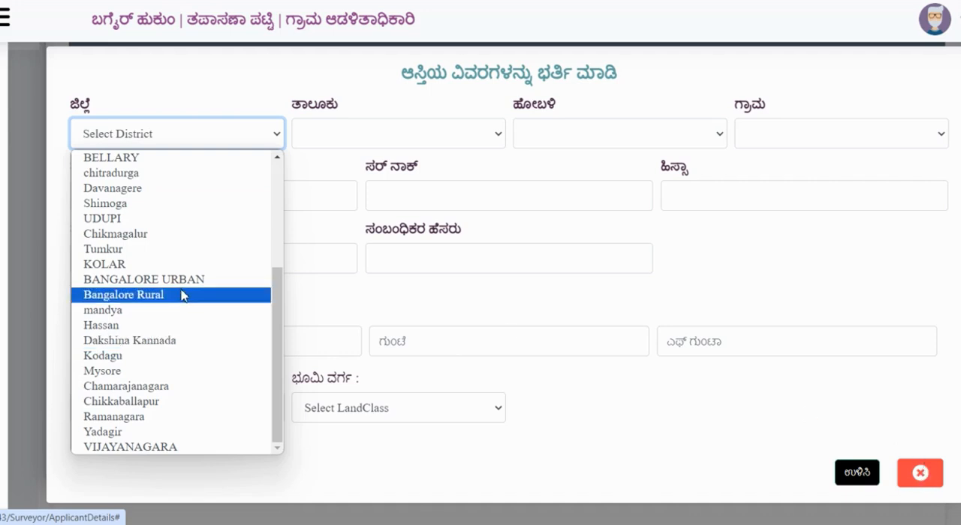
{"action": "left_click", "coordinate": [919, 473]}
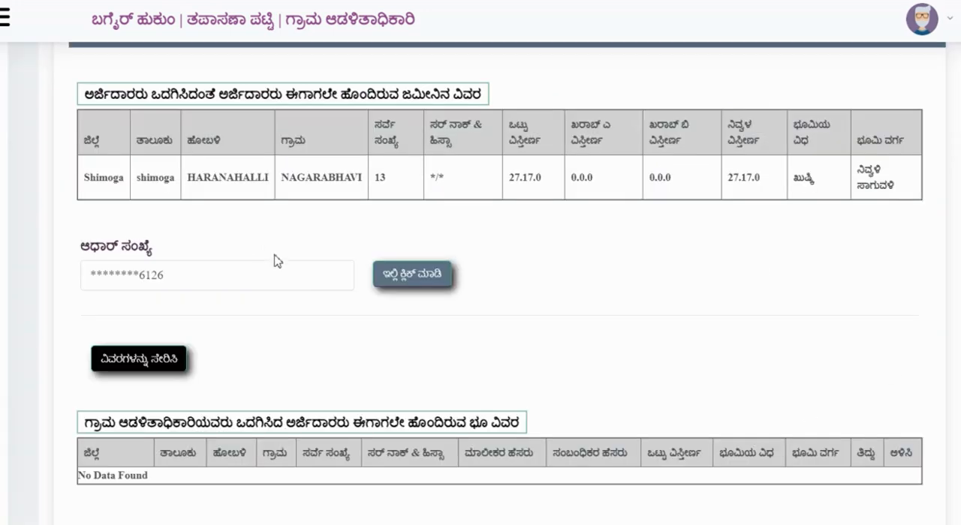
Step: Fetch the family members' existing land details with the prefilled Aadhaar number, and view their land entry form without saving
{"action": "scroll", "coordinate": [241, 306], "scroll_direction": "down", "scroll_amount": 3}
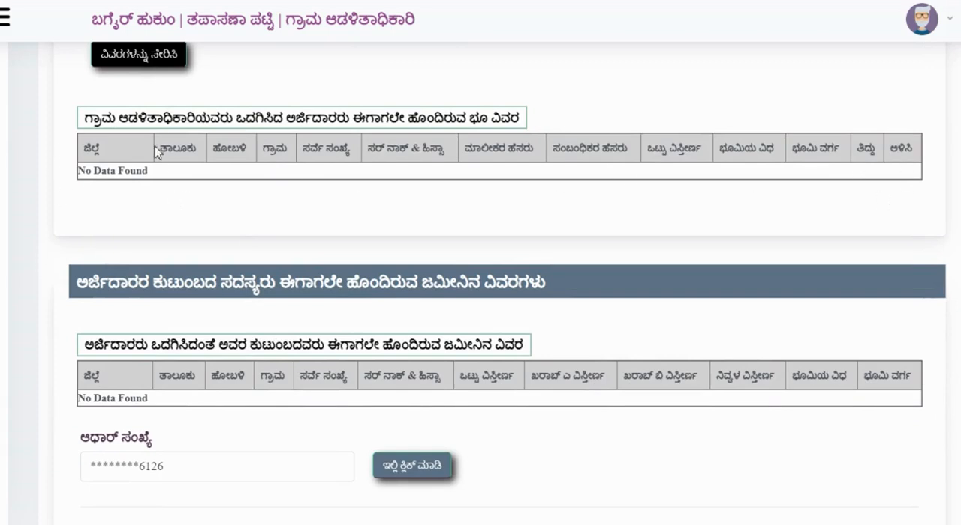
{"action": "scroll", "coordinate": [210, 218], "scroll_direction": "down", "scroll_amount": 2}
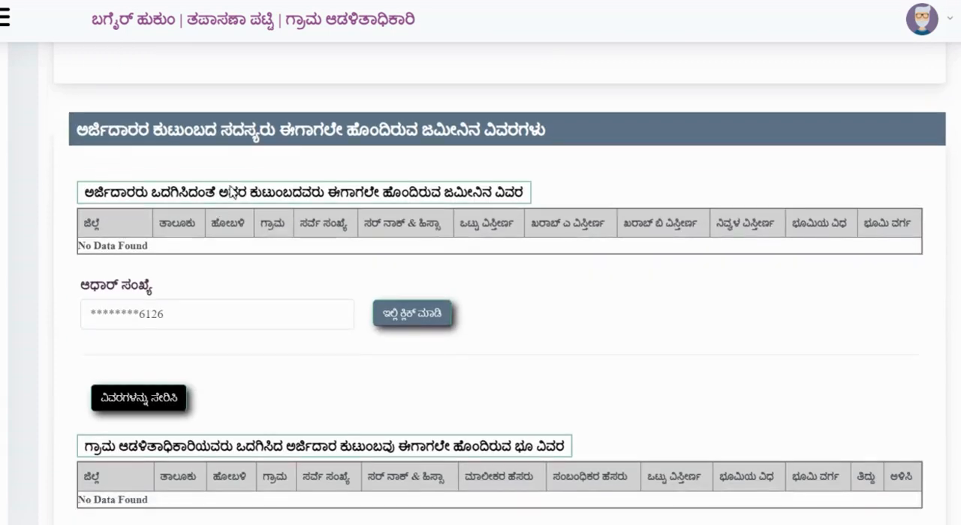
{"action": "left_click", "coordinate": [406, 318]}
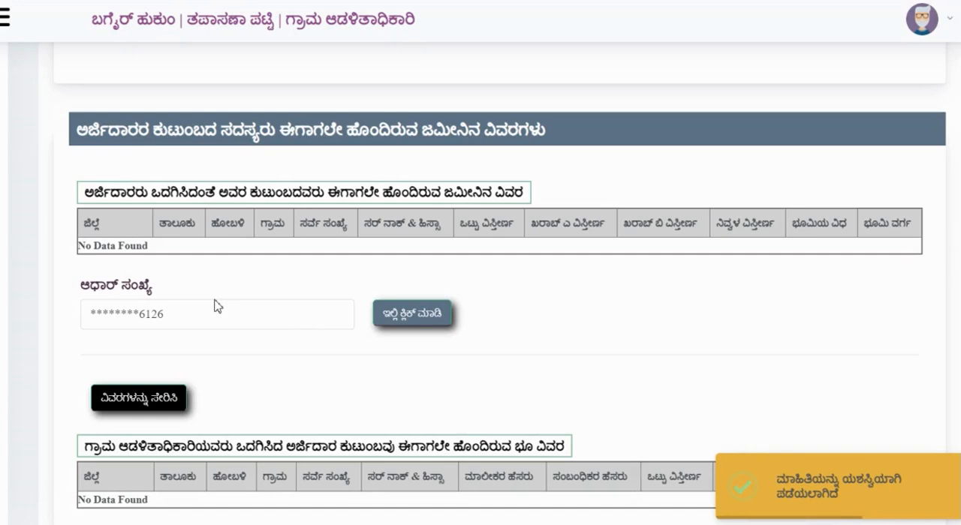
{"action": "left_click", "coordinate": [131, 404]}
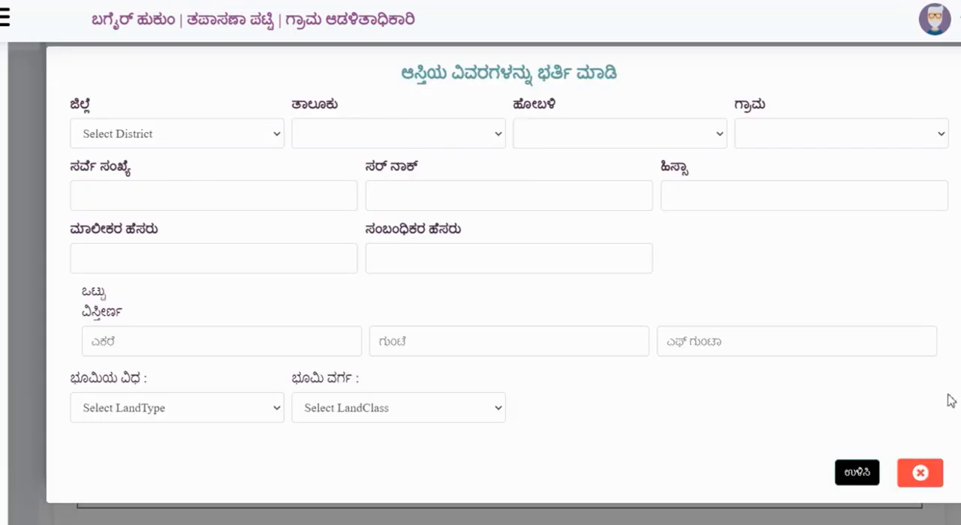
{"action": "left_click", "coordinate": [919, 473]}
Step: Review the other details questionnaire, covering own possession, earlier applications, cultivation period, trees, sketch, gomala land, livestock, city distance and deemed forest
{"action": "scroll", "coordinate": [246, 235], "scroll_direction": "down", "scroll_amount": 3}
{"action": "scroll", "coordinate": [246, 234], "scroll_direction": "down", "scroll_amount": 3}
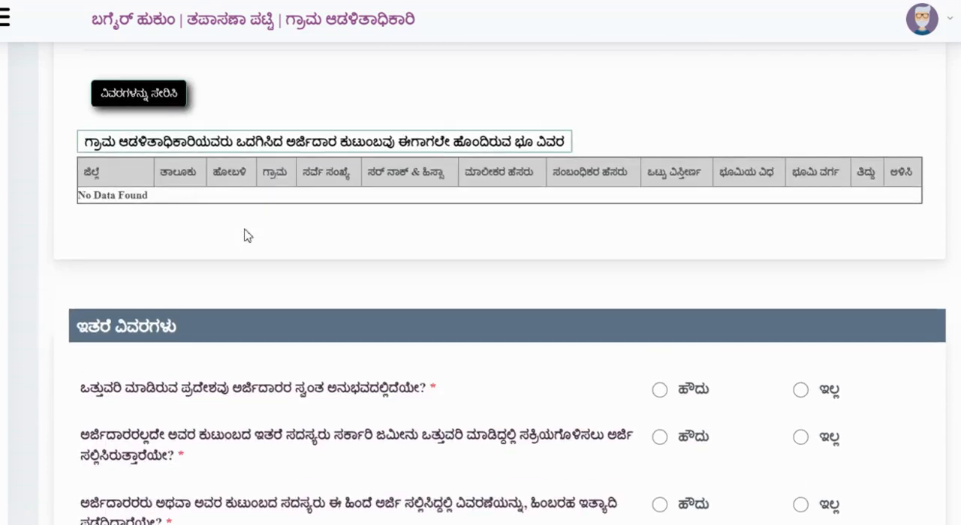
{"action": "scroll", "coordinate": [612, 165], "scroll_direction": "up", "scroll_amount": 2}
{"action": "scroll", "coordinate": [96, 198], "scroll_direction": "down", "scroll_amount": 2}
{"action": "scroll", "coordinate": [215, 206], "scroll_direction": "down", "scroll_amount": 1}
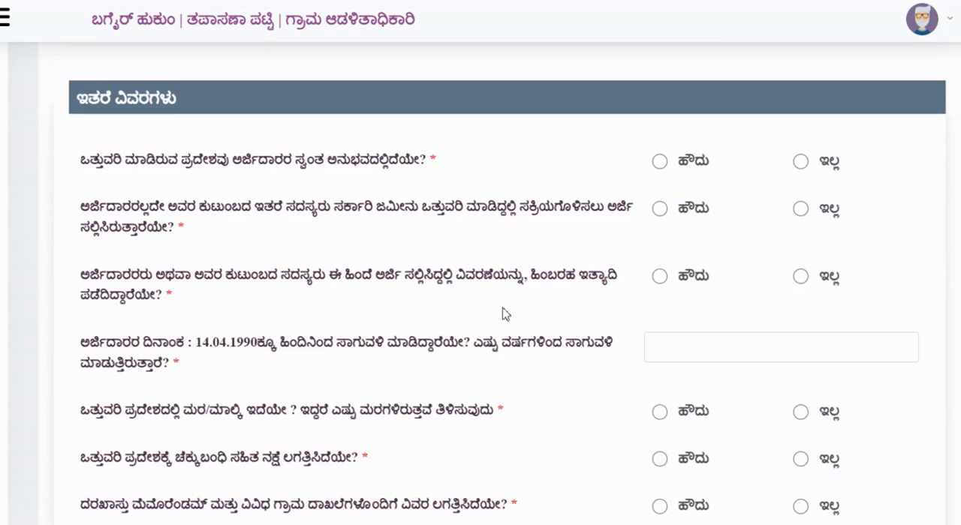
{"action": "scroll", "coordinate": [699, 201], "scroll_direction": "down", "scroll_amount": 2}
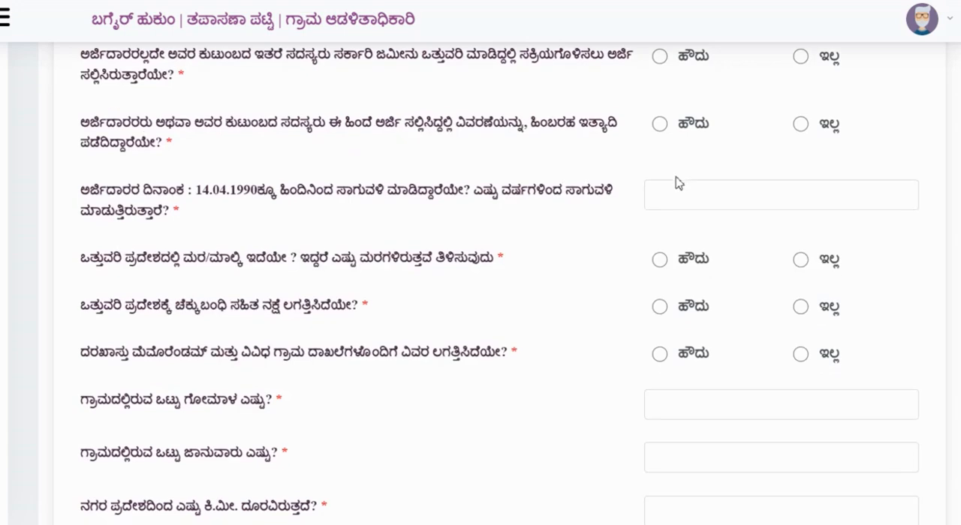
{"action": "scroll", "coordinate": [638, 274], "scroll_direction": "down", "scroll_amount": 9}
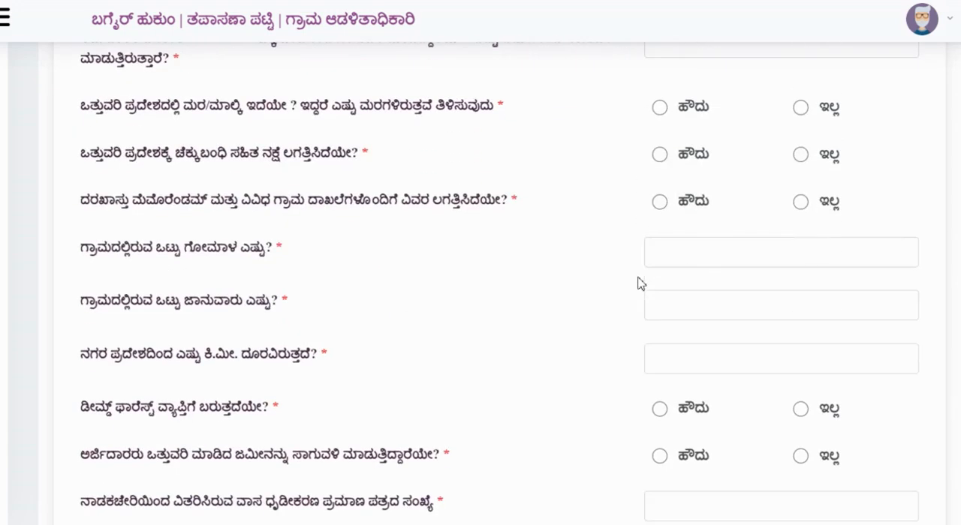
{"action": "scroll", "coordinate": [698, 272], "scroll_direction": "down", "scroll_amount": 2}
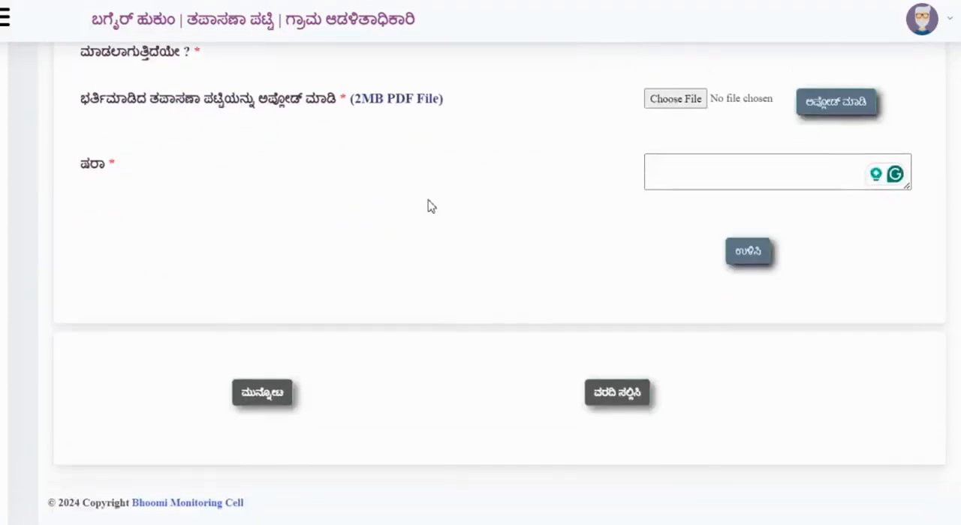
Step: Examine the upload field for the filled checklist (2MB PDF File) and the mandatory remarks field
{"action": "scroll", "coordinate": [428, 205], "scroll_direction": "up", "scroll_amount": 2}
{"action": "left_click_drag", "start_coordinate": [82, 252], "coordinate": [473, 264]}
{"action": "left_click", "coordinate": [570, 258]}
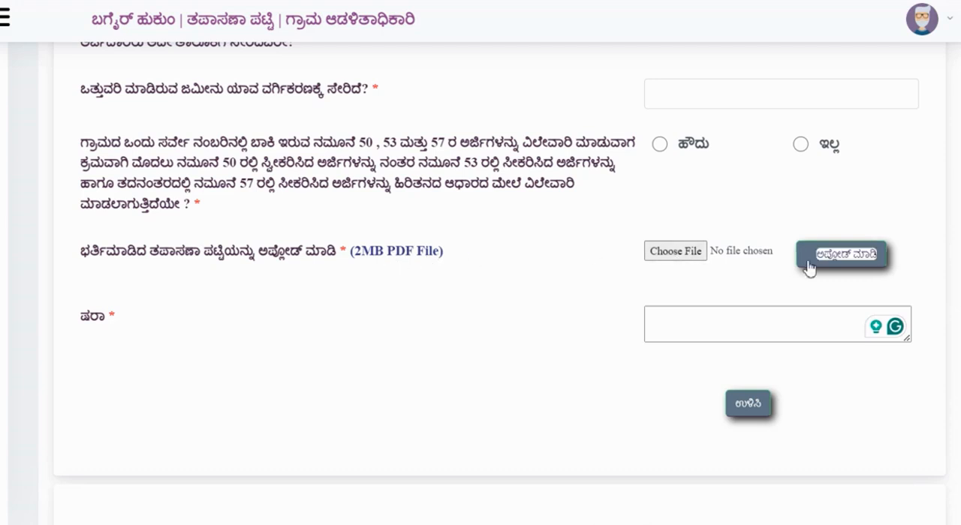
{"action": "left_click", "coordinate": [738, 331]}
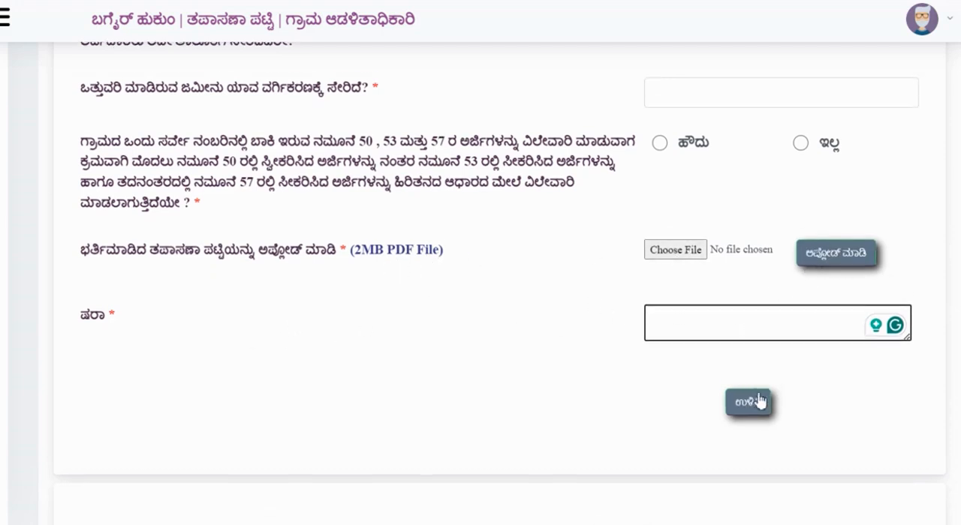
Step: Examine the save, preview and report submission options at the end of the checklist form
{"action": "scroll", "coordinate": [760, 360], "scroll_direction": "down", "scroll_amount": 2}
{"action": "scroll", "coordinate": [767, 315], "scroll_direction": "down", "scroll_amount": 1}
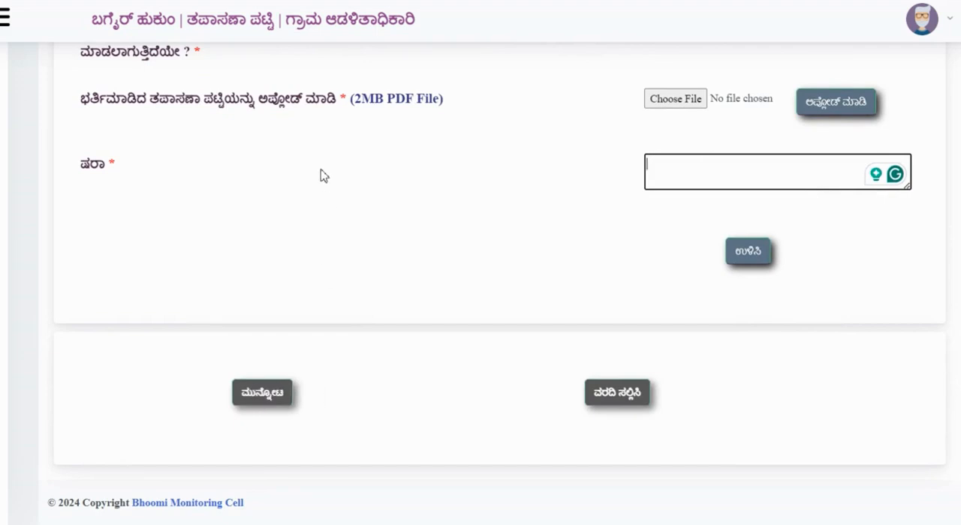
{"action": "scroll", "coordinate": [325, 236], "scroll_direction": "up", "scroll_amount": 2}
{"action": "scroll", "coordinate": [324, 238], "scroll_direction": "down", "scroll_amount": 2}
{"action": "left_click", "coordinate": [627, 399]}
{"action": "scroll", "coordinate": [400, 262], "scroll_direction": "up", "scroll_amount": 2}
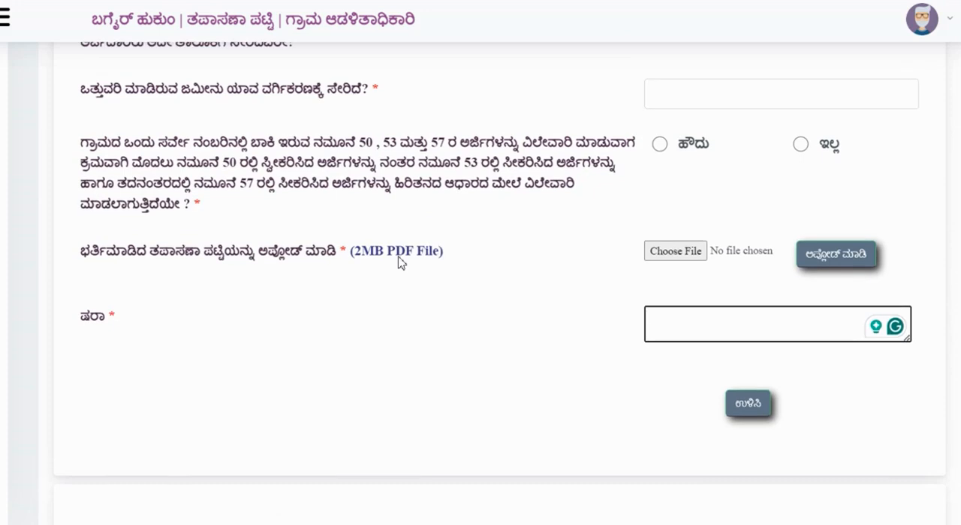
{"action": "scroll", "coordinate": [403, 265], "scroll_direction": "down", "scroll_amount": 2}
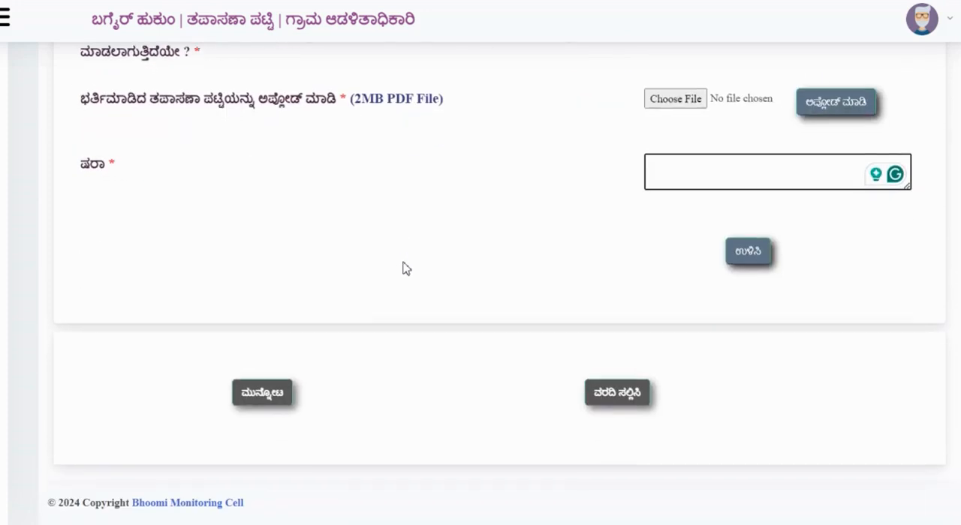